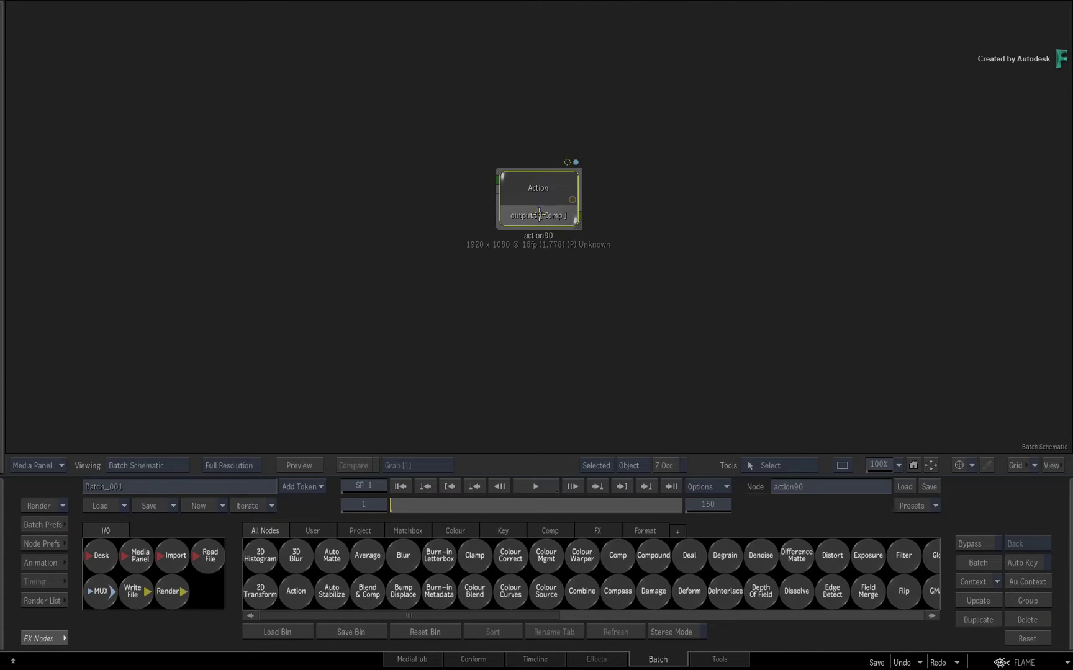
Switch to 2-Up View, preview the 'Expressions 4' animation, and return to frame 1.
key(alt+2)
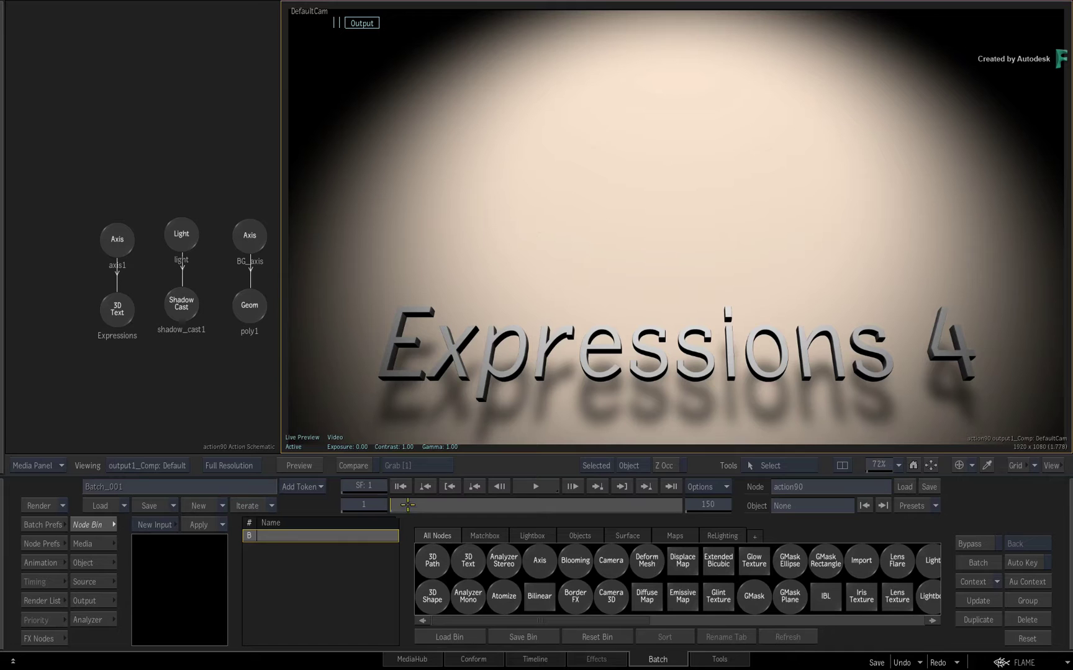
click(535, 487)
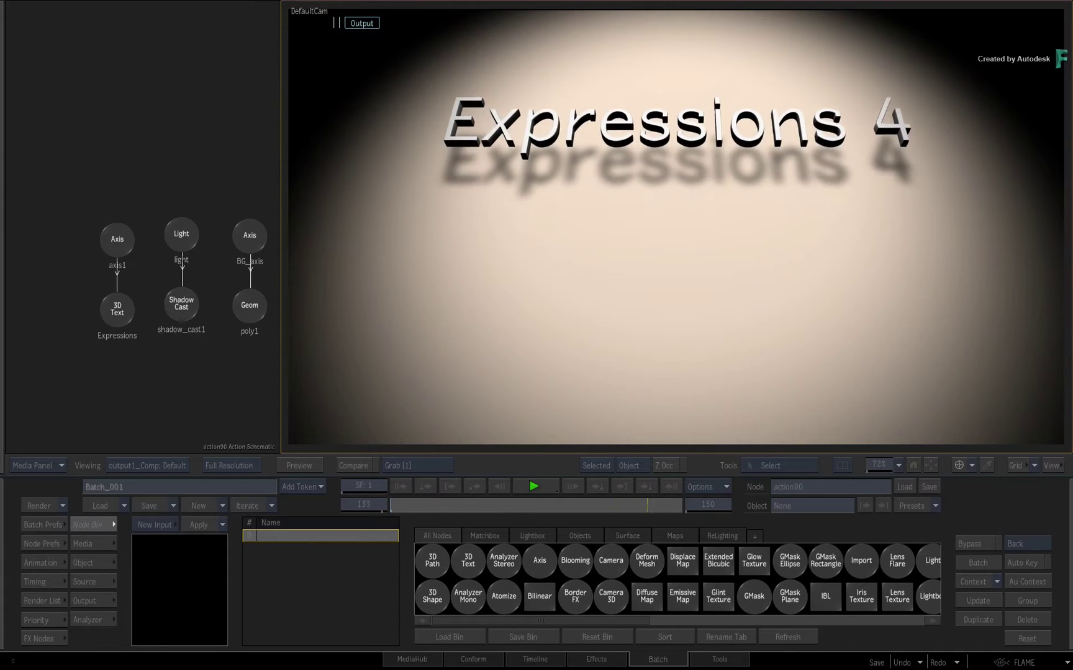
drag(665, 505, 373, 505)
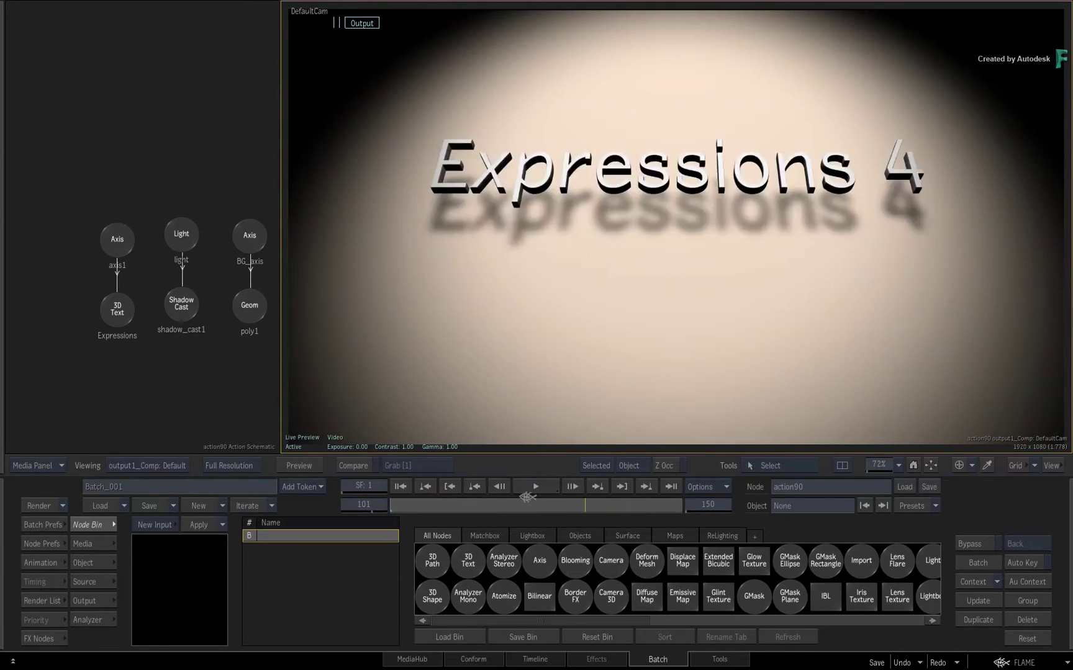
Select the 3D text, open Char Axis, preview the bounce, and pick the Y Position channel.
click(116, 309)
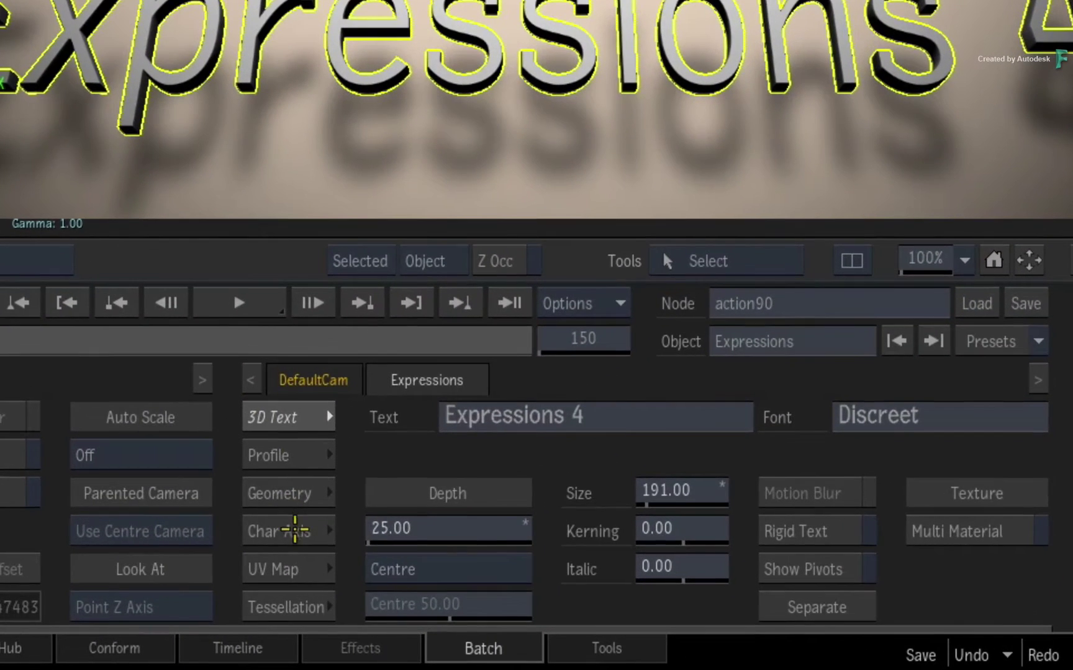
click(289, 529)
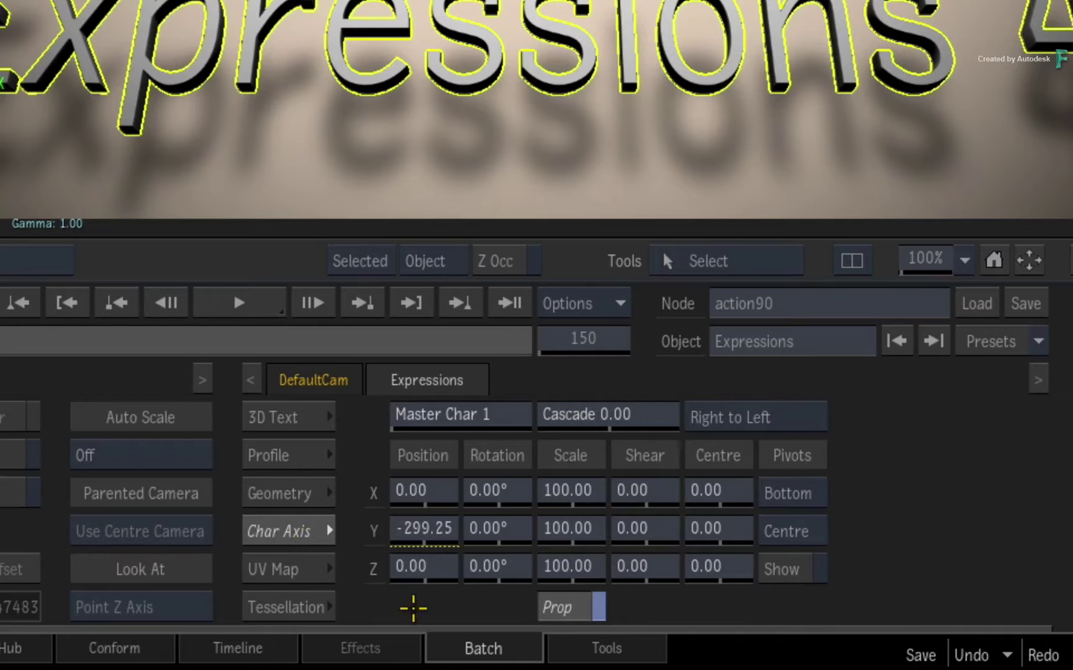
click(239, 303)
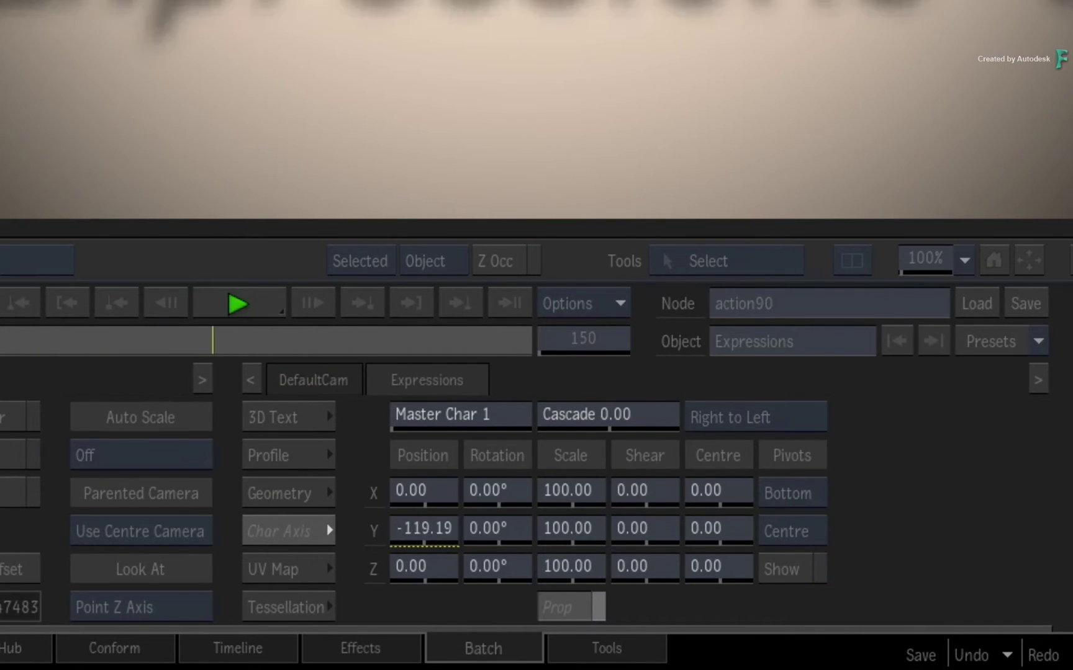
click(313, 344)
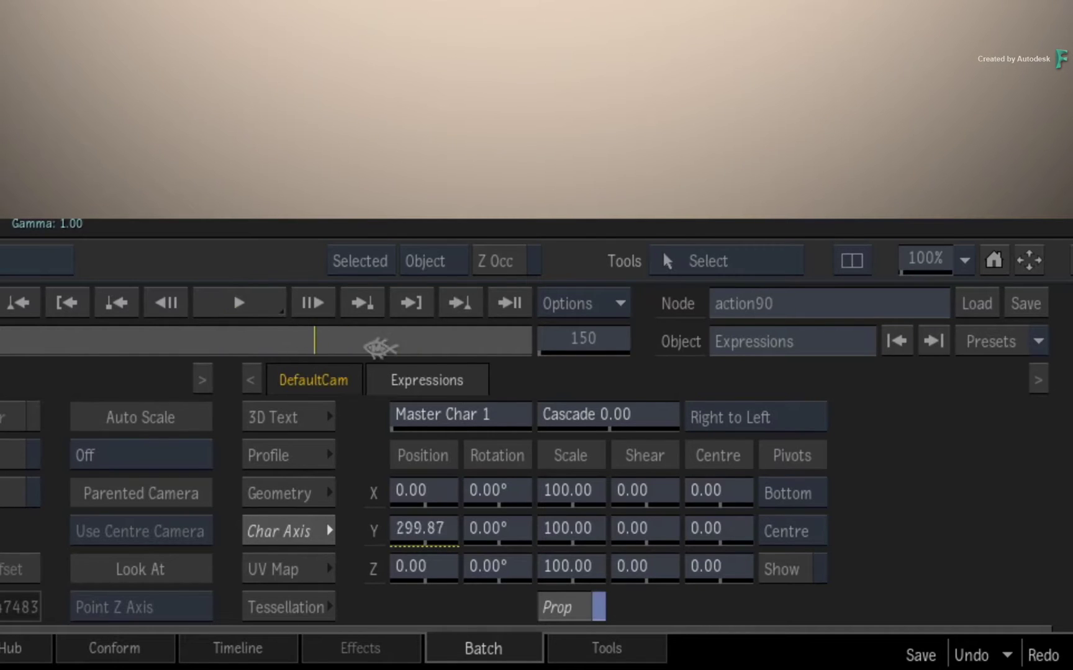
click(287, 337)
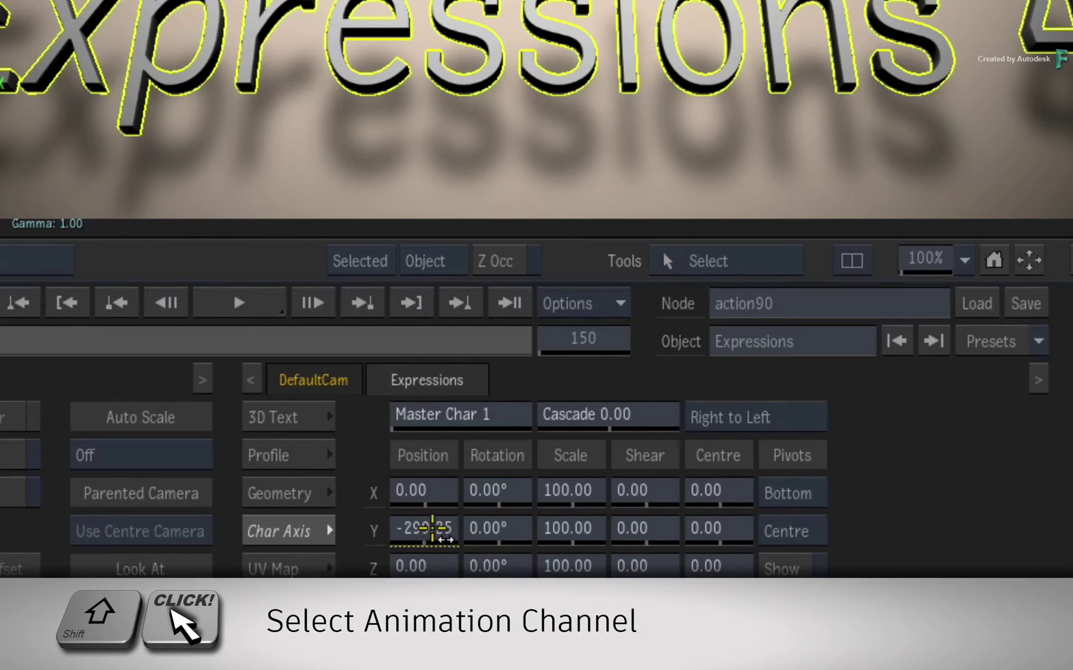
shift+click(433, 530)
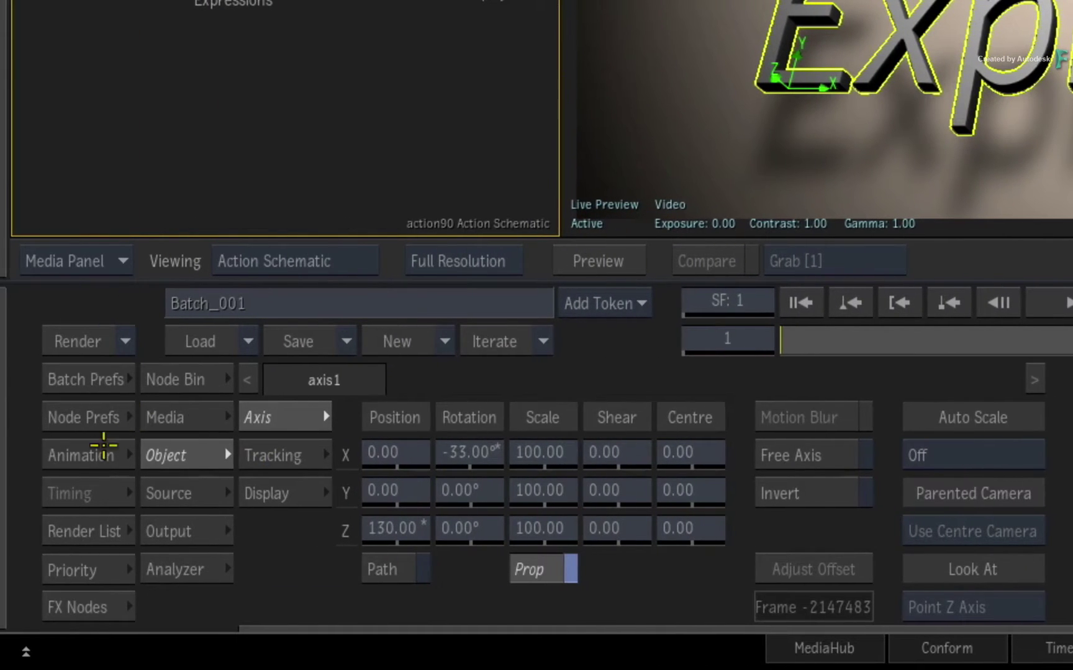
Open the Y Position curve, inspect its sine expression, play it, and scrub to frame 114.
click(89, 453)
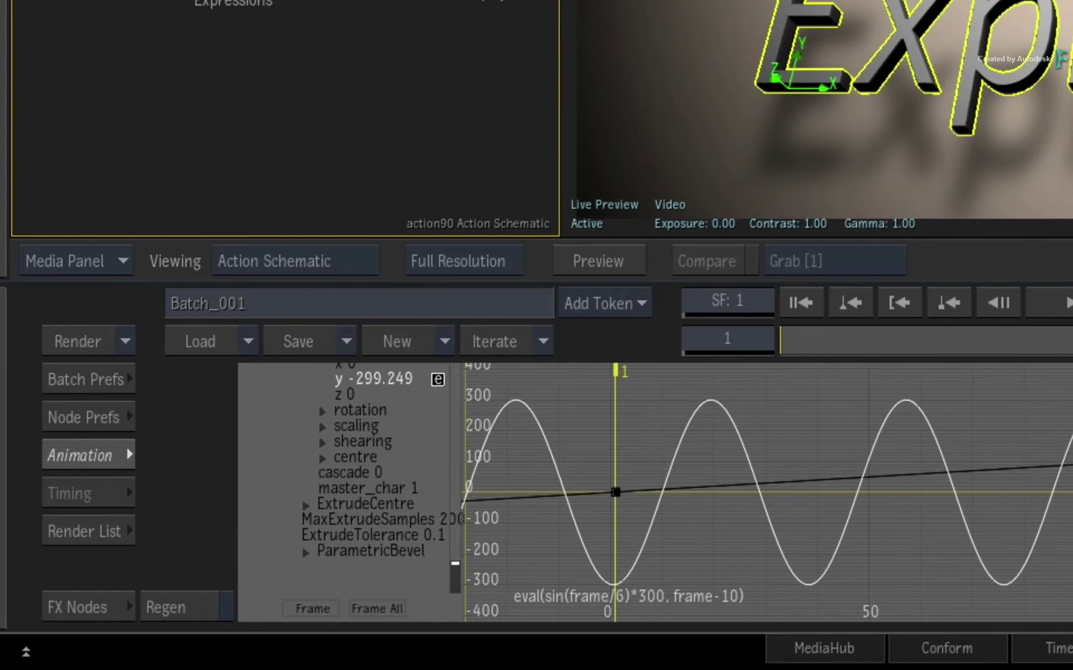
click(629, 596)
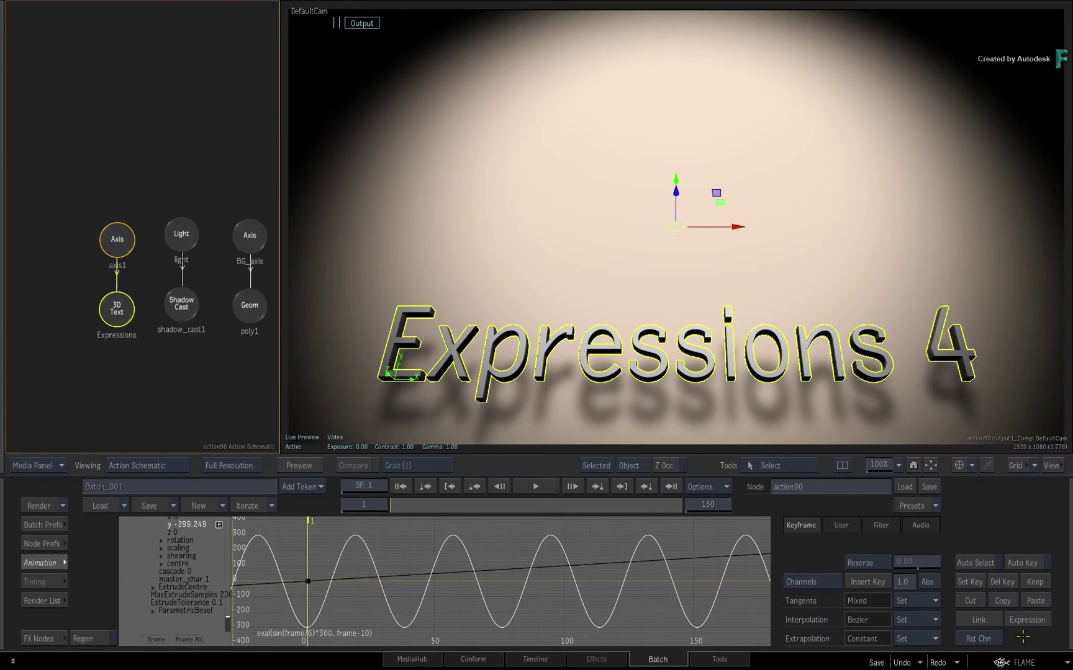
click(536, 486)
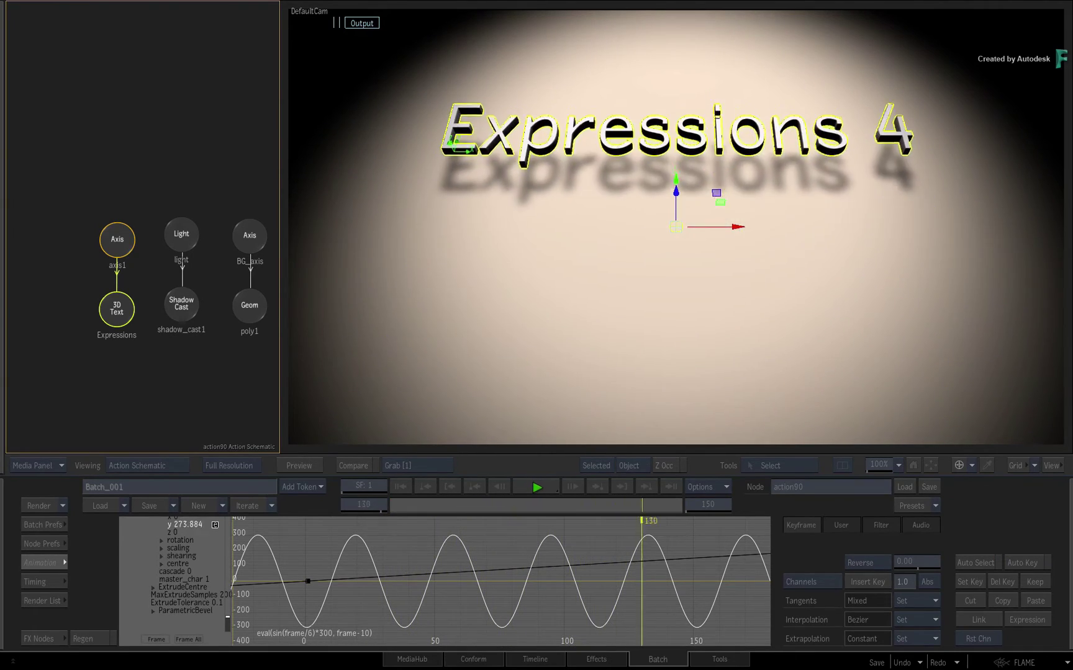
drag(678, 507, 601, 503)
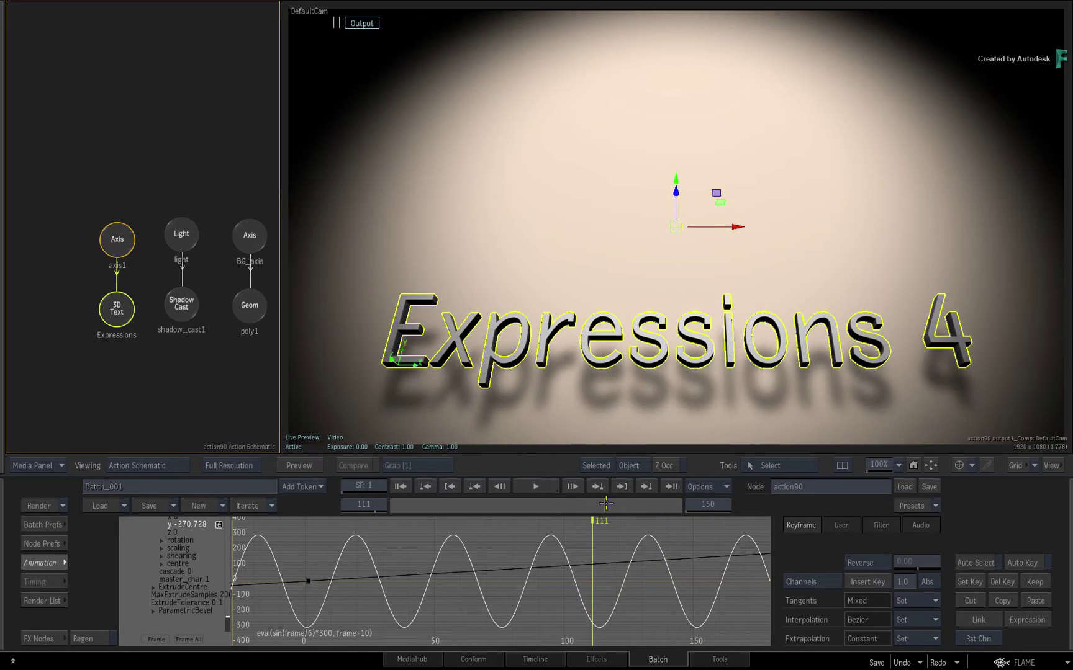
drag(603, 502, 610, 506)
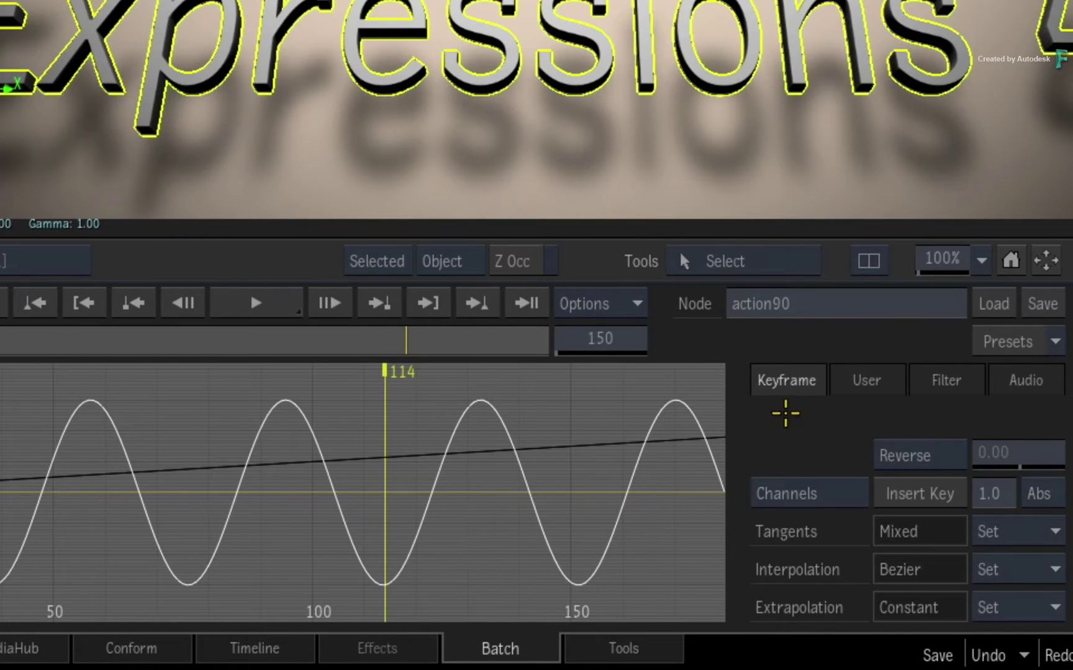
Apply Bake from the curve operations list to turn the sine expression into keyframes.
click(917, 456)
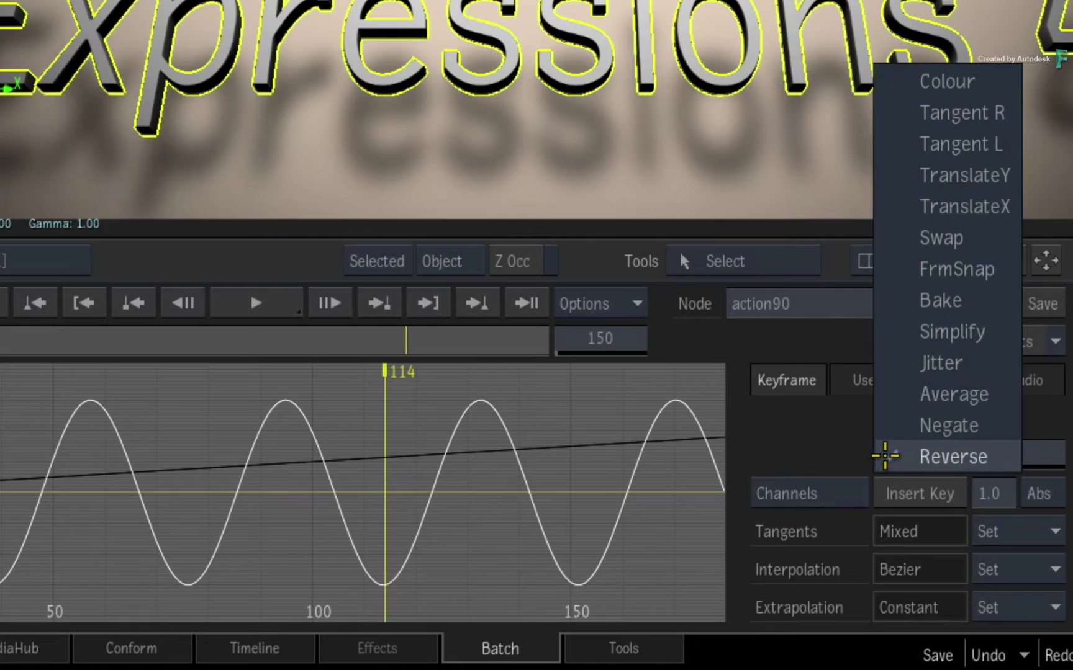
click(939, 300)
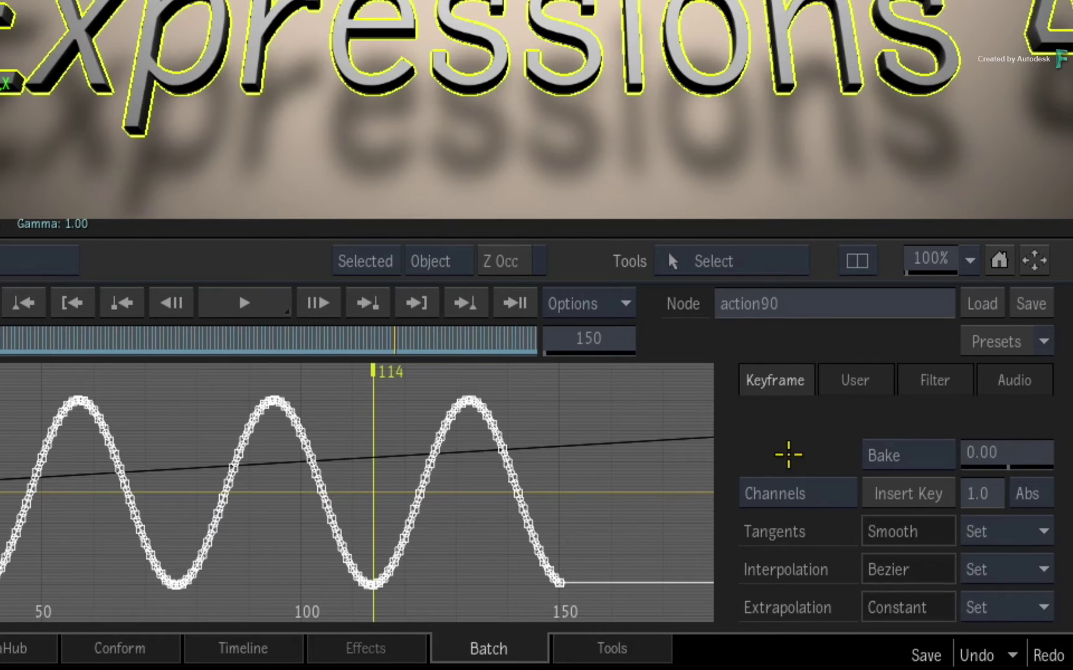
Choose Simplify and drag its value down to thin the baked curve to a few keyframes.
click(907, 455)
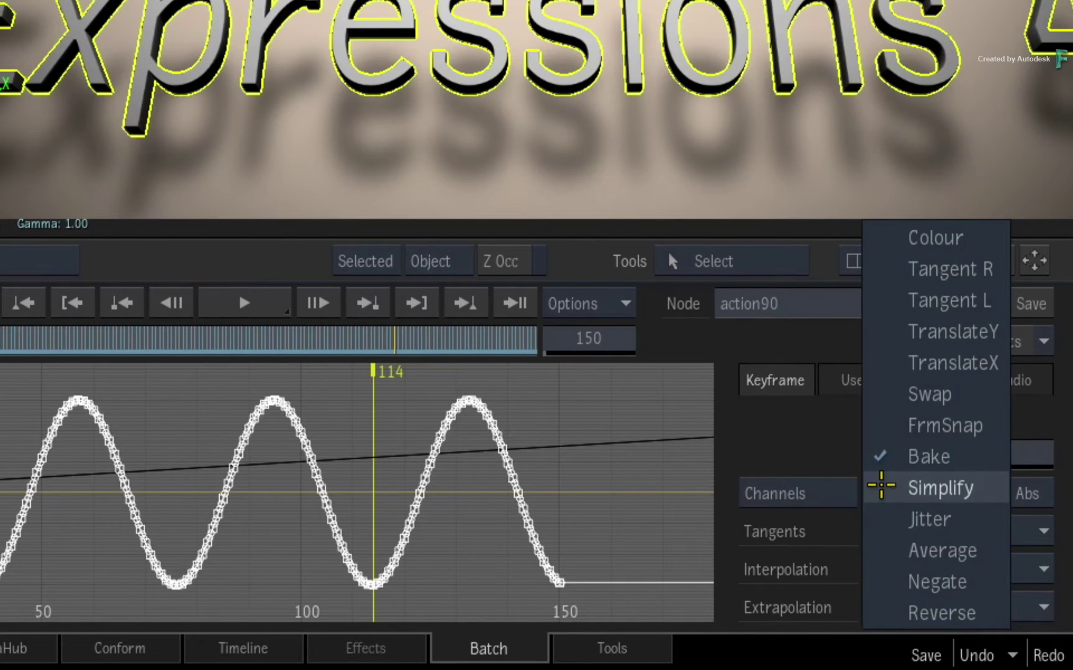
click(881, 486)
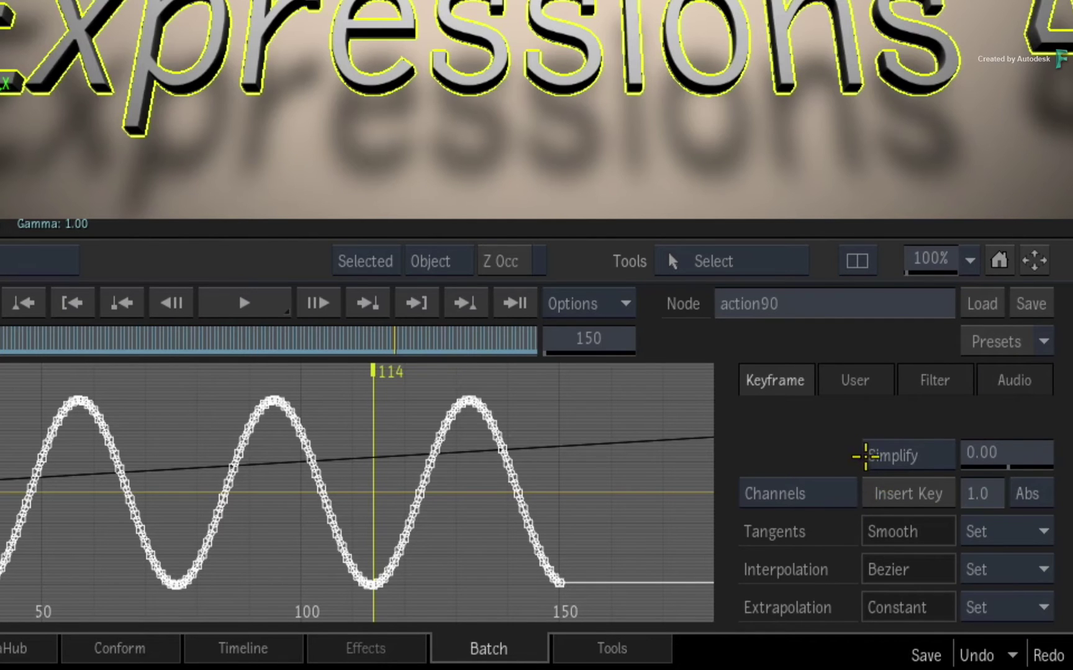
mouse_move(1030, 454)
mouse_down()
mouse_move(991, 453)
mouse_move(1072, 453)
mouse_move(1012, 453)
mouse_up()
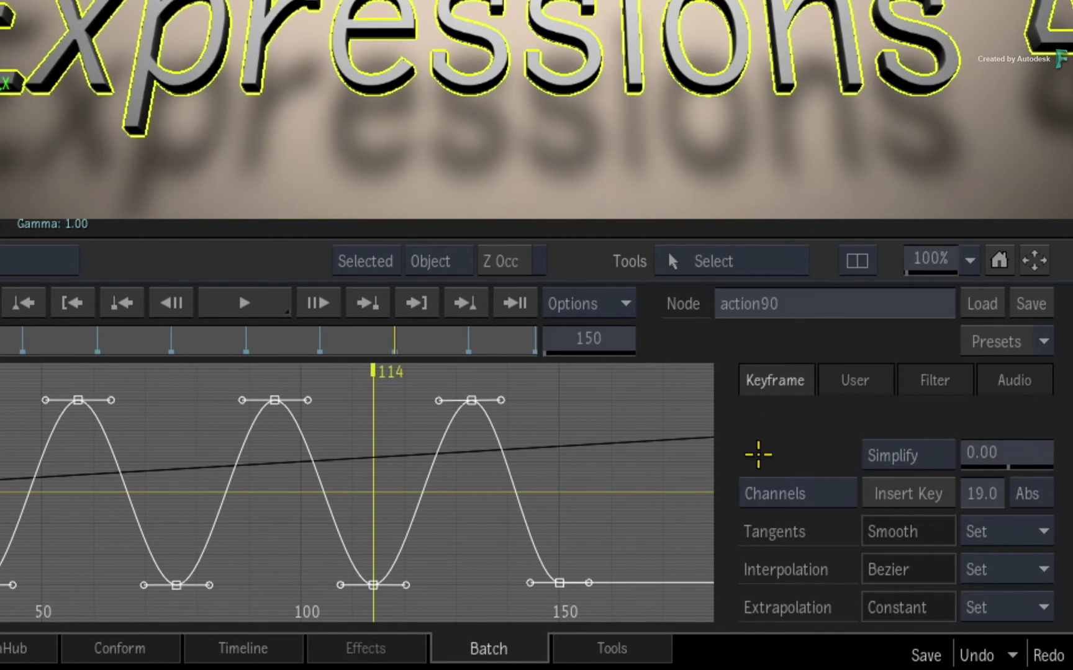
Box-delete the last bounce's keyframes with the Delete tool (D), then undo once.
key(d)
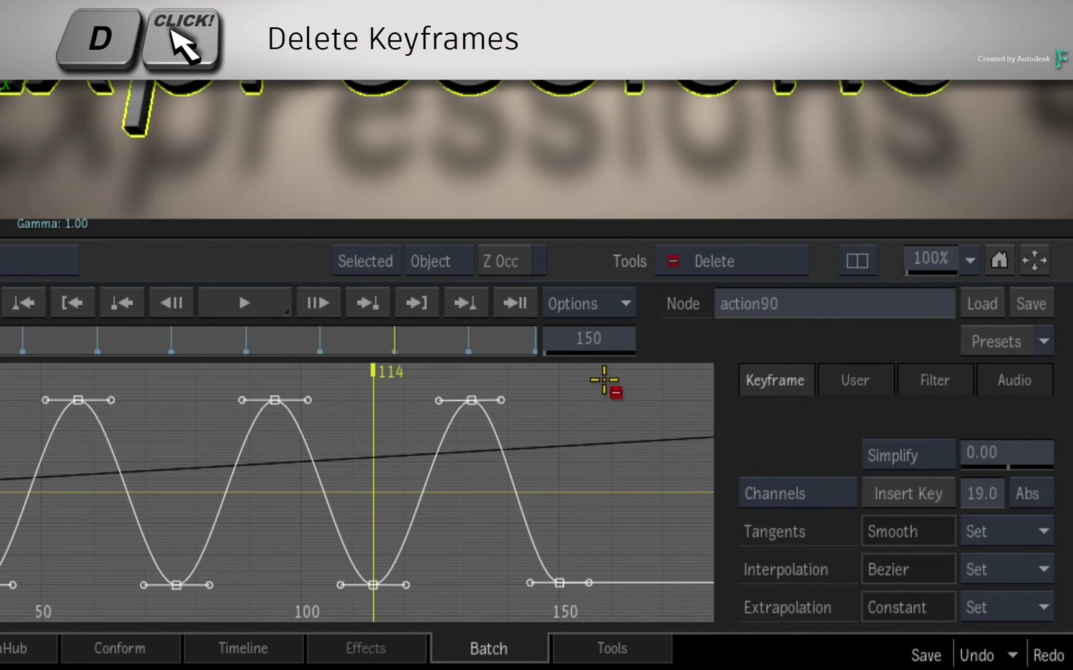
drag(607, 382, 426, 603)
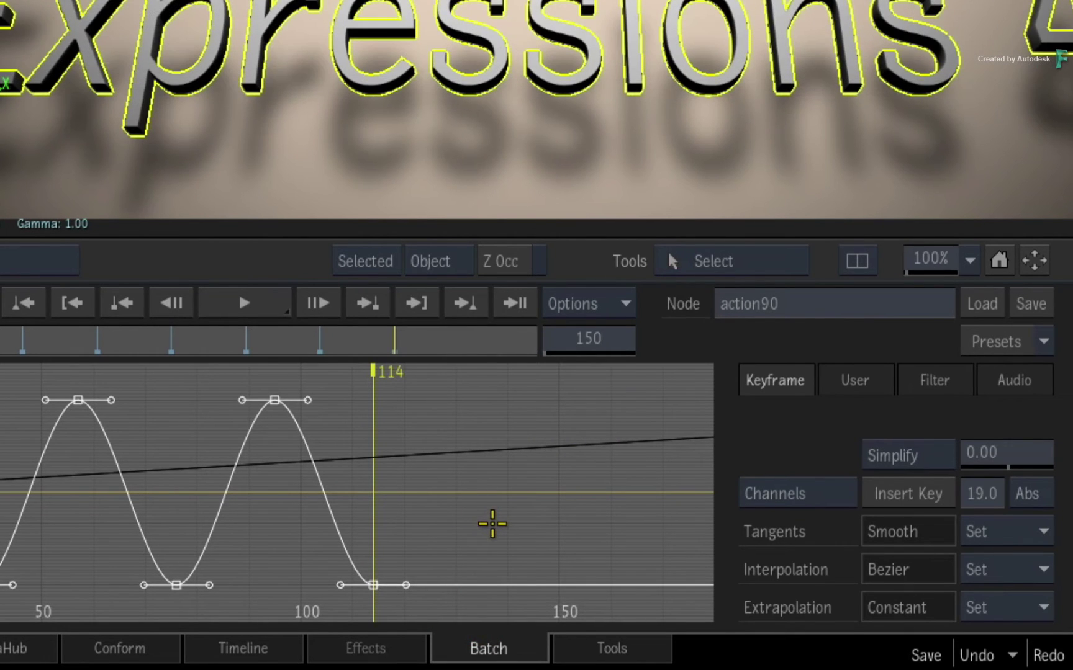
key(ctrl+z)
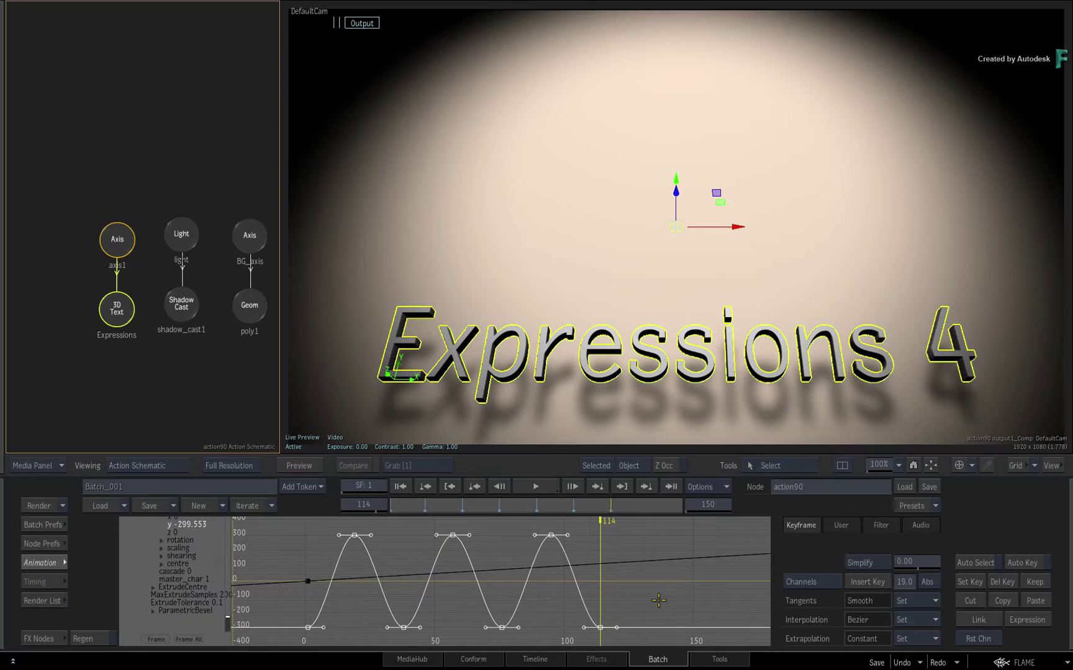
Play the shortened bounce from frame 1, scrub back to frame 58, and replay it.
click(401, 487)
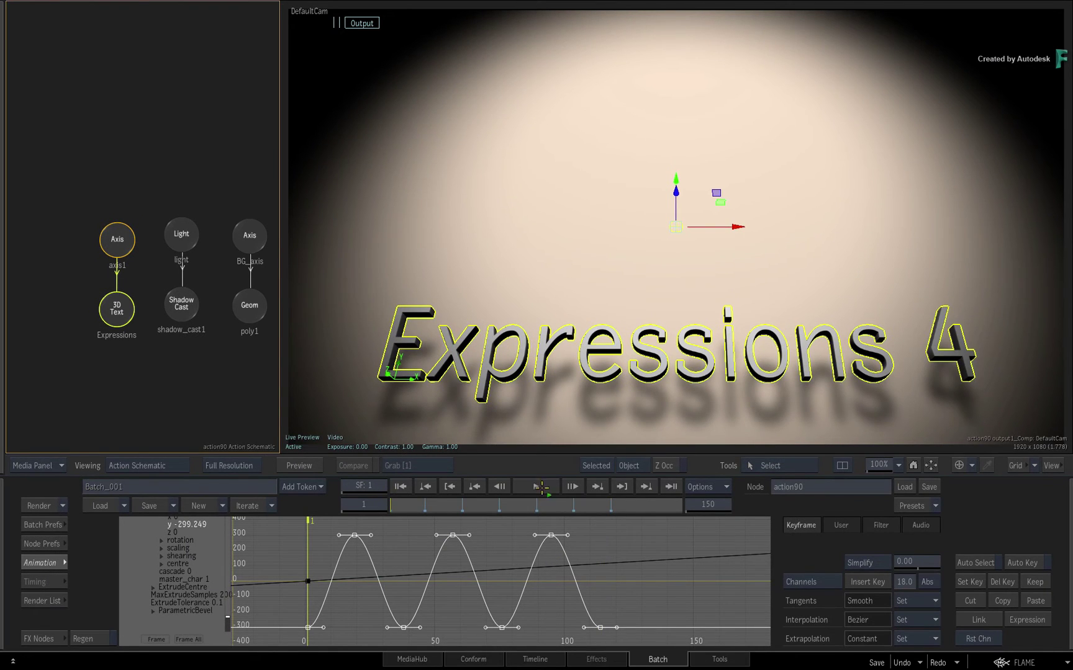
click(543, 487)
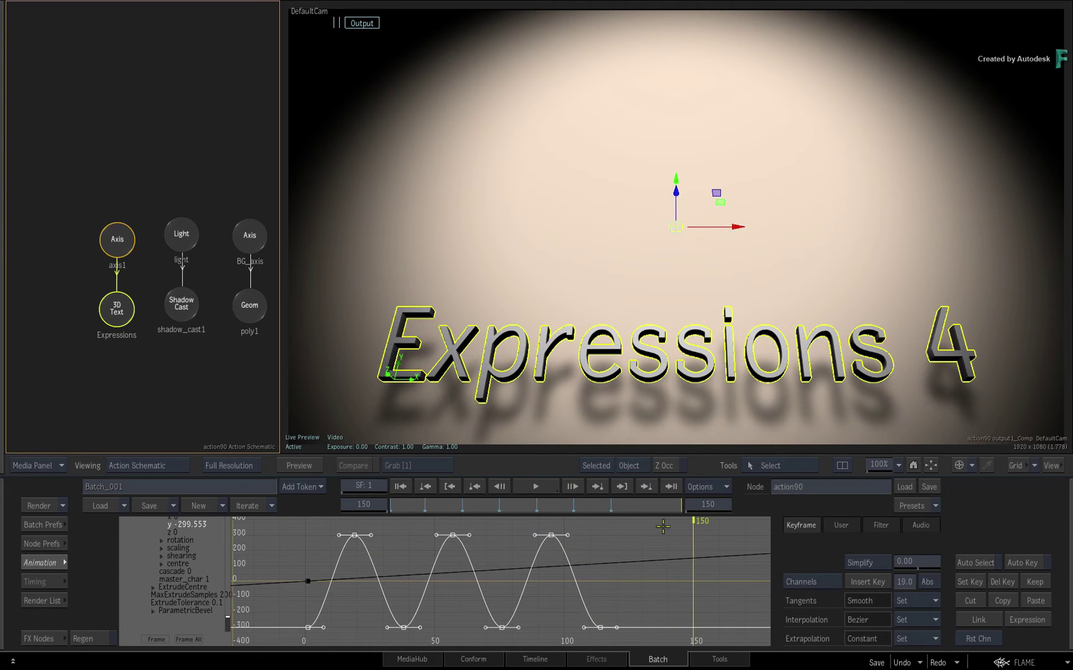
mouse_move(677, 505)
mouse_down()
mouse_move(490, 517)
mouse_move(353, 508)
mouse_up()
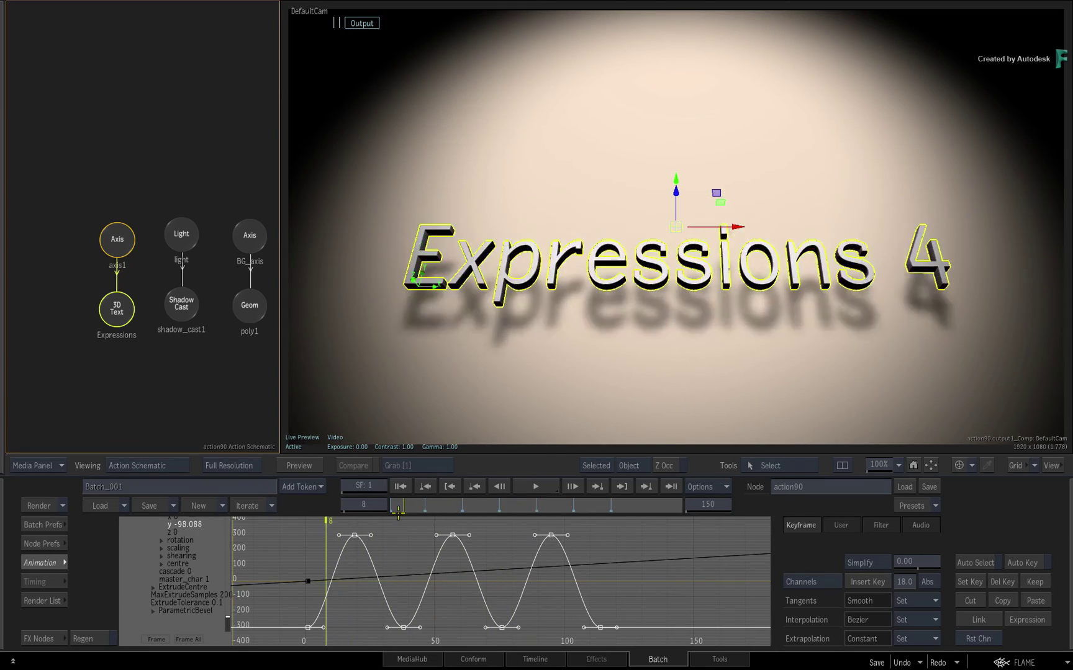
click(535, 486)
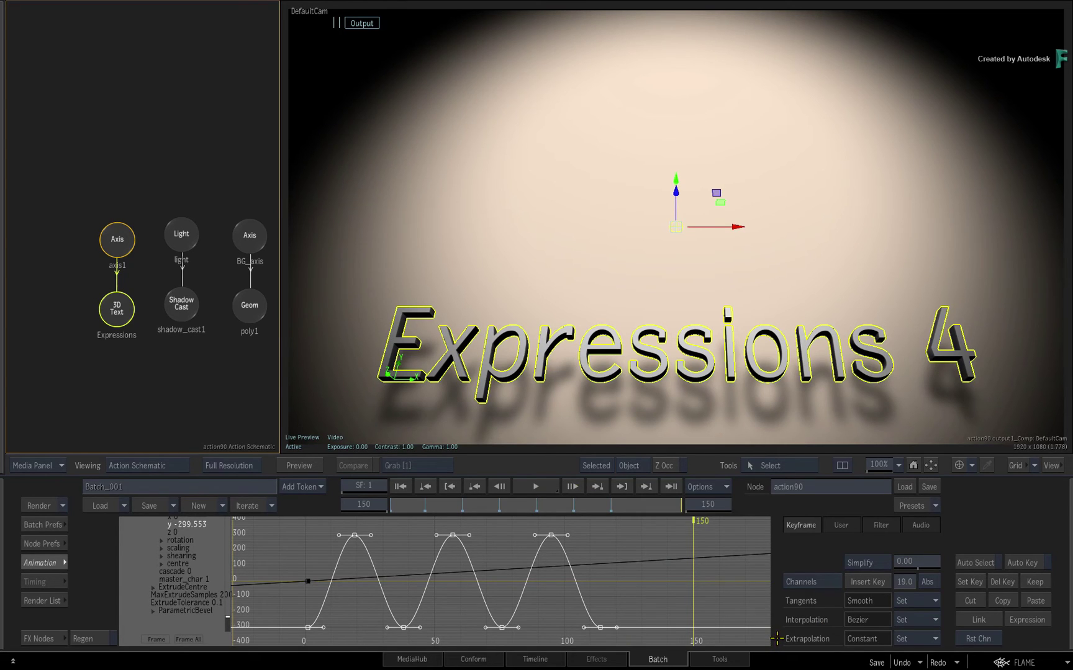
Return to frame 1, show the text object's parameters, and play the bounce.
click(402, 487)
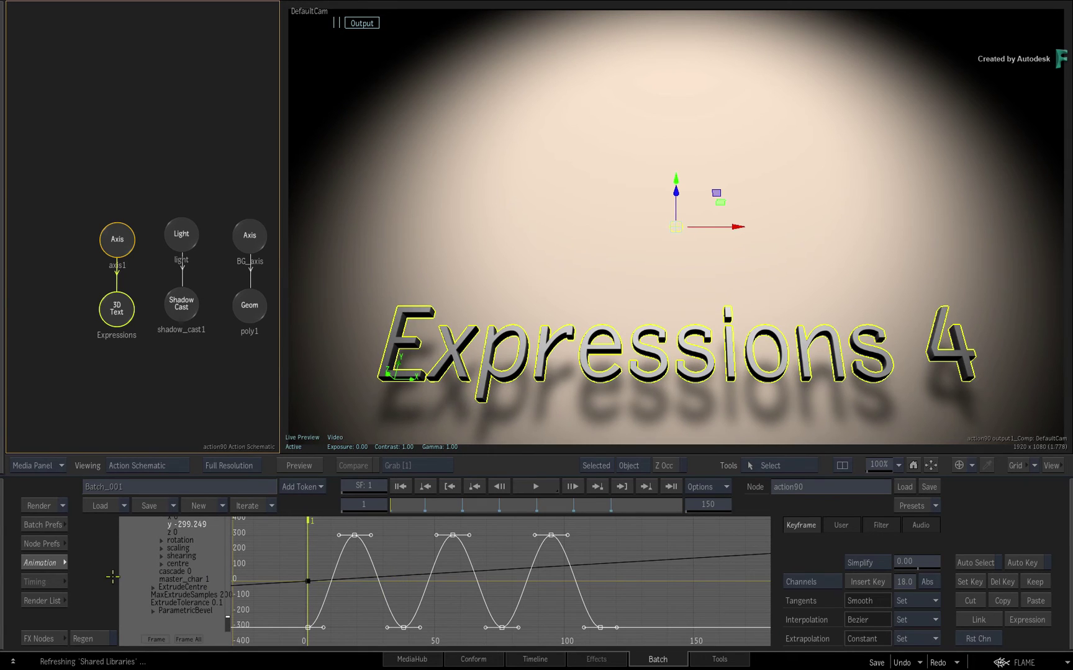
click(46, 565)
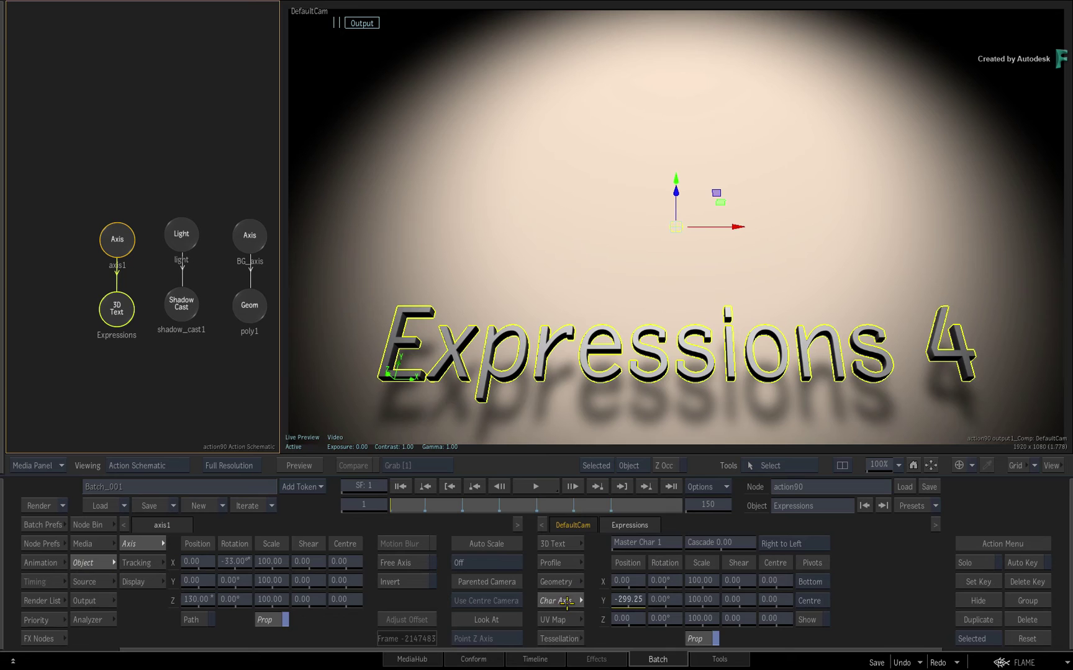
click(541, 487)
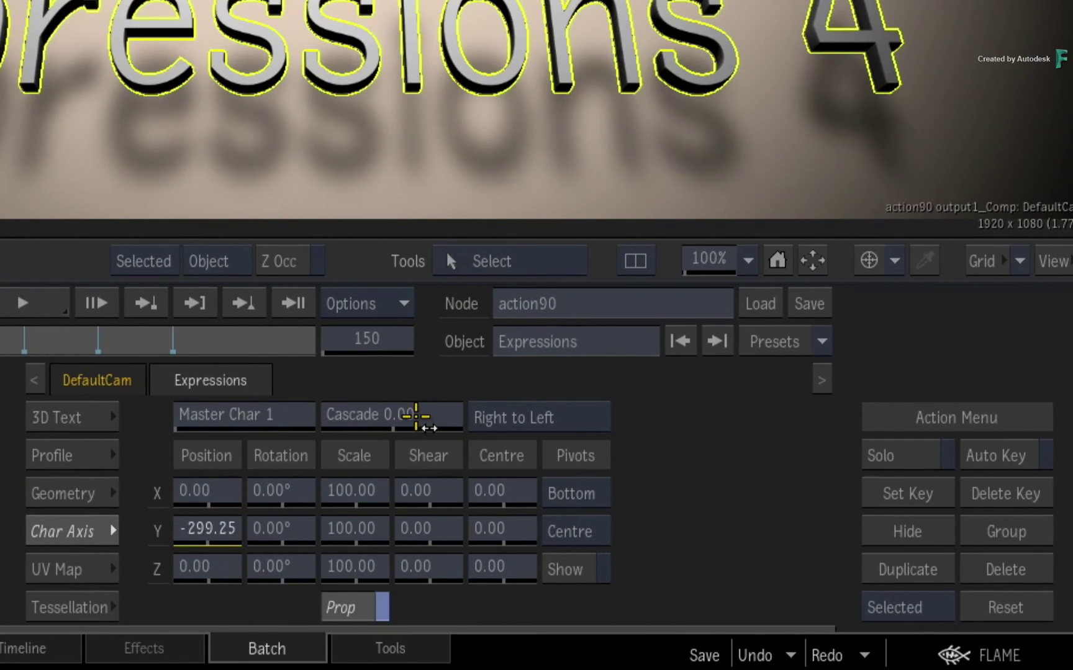
Set Cascade to 3.00 and play the rippling letter wave twice.
drag(417, 418, 439, 410)
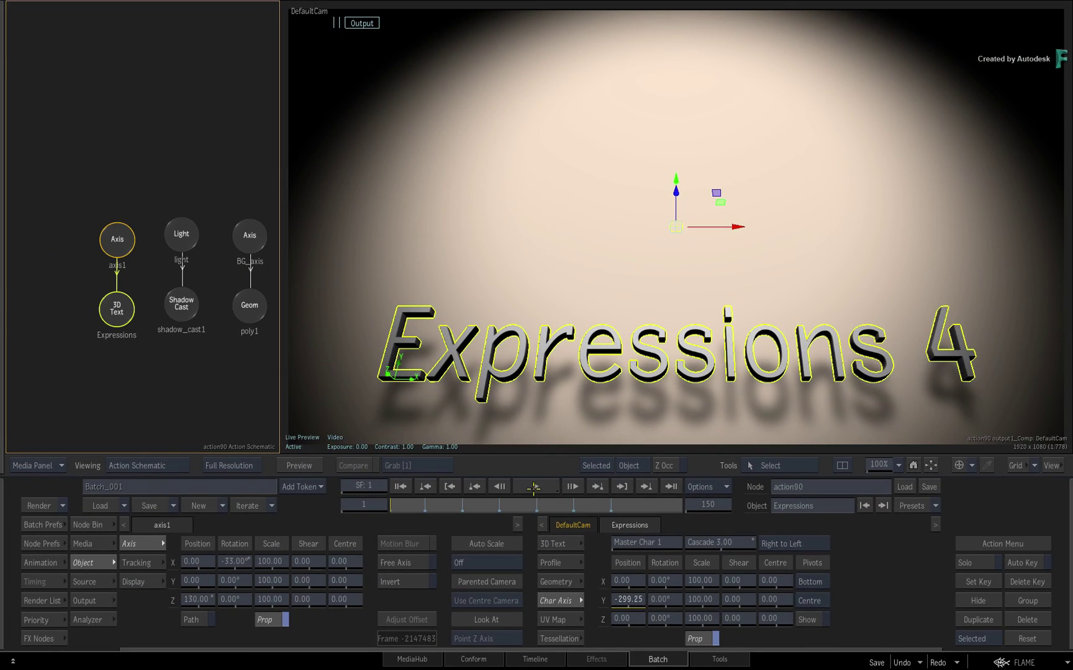
click(534, 487)
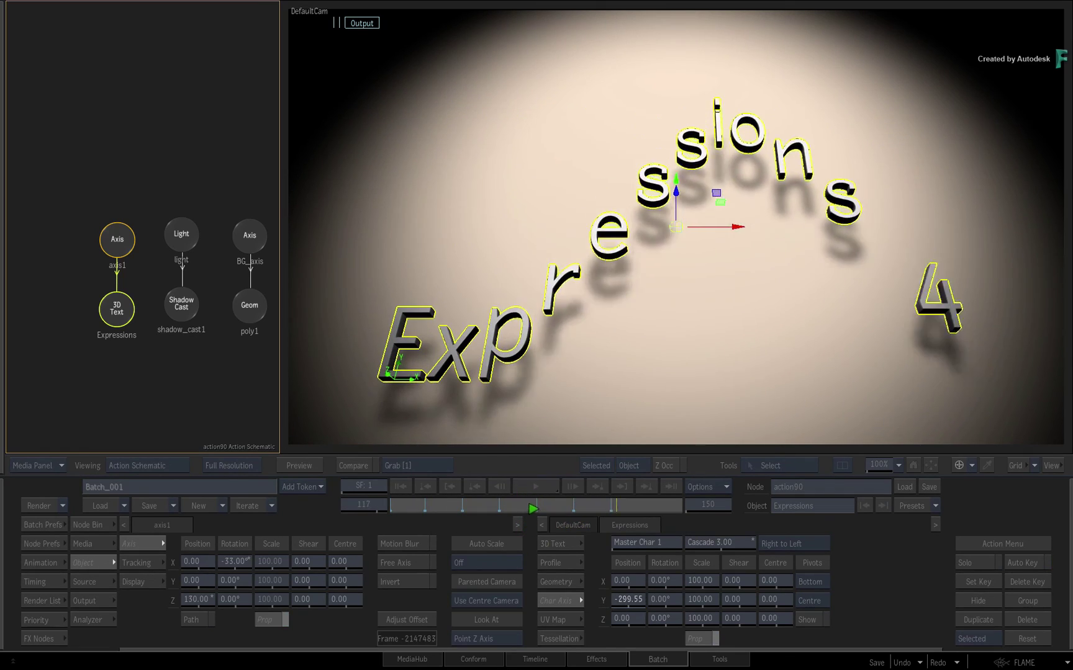
click(536, 487)
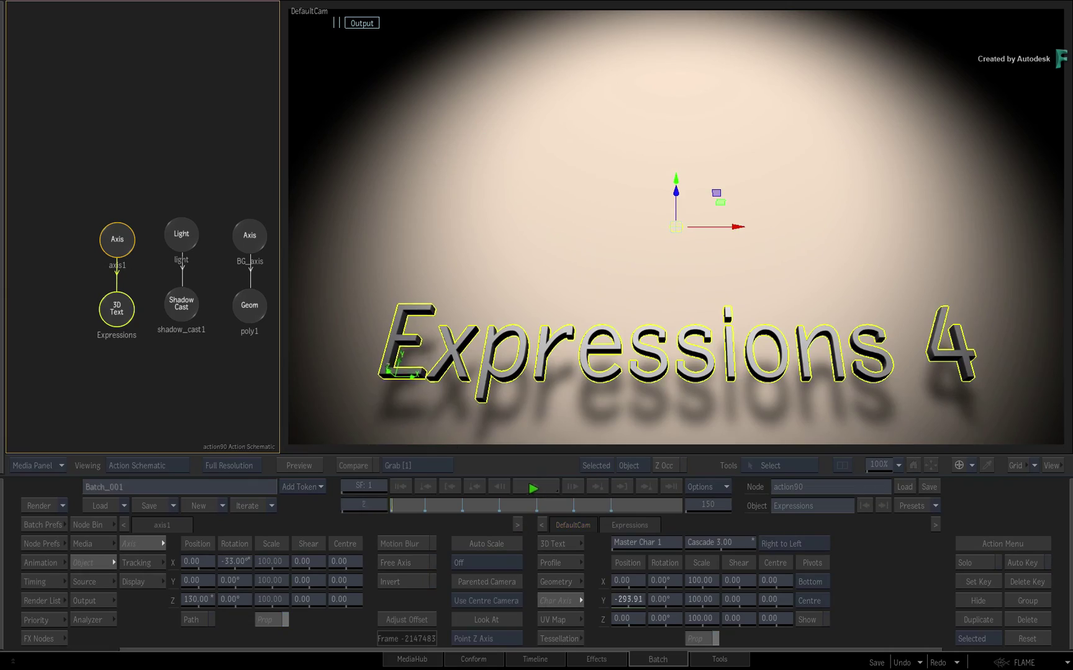